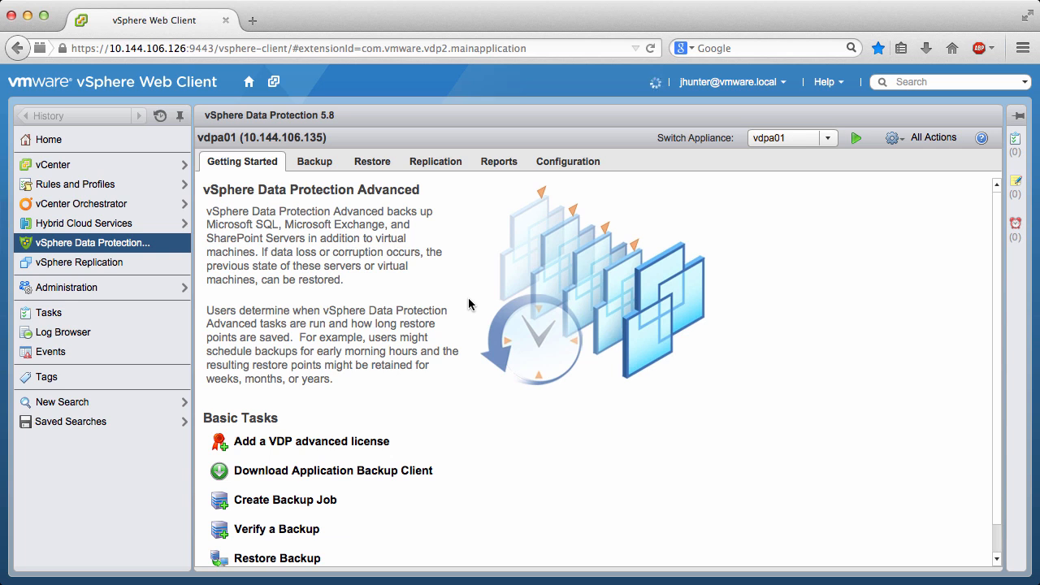
# Step: Start a new backup job for Applications backing up Selected Databases rather than full servers
pyautogui.click(314, 160)
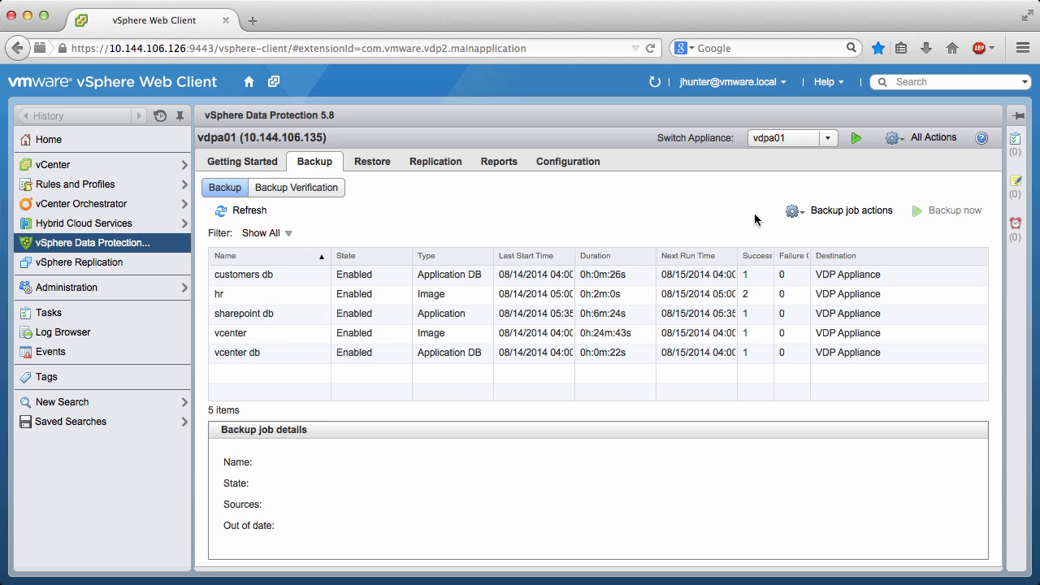
pyautogui.click(799, 210)
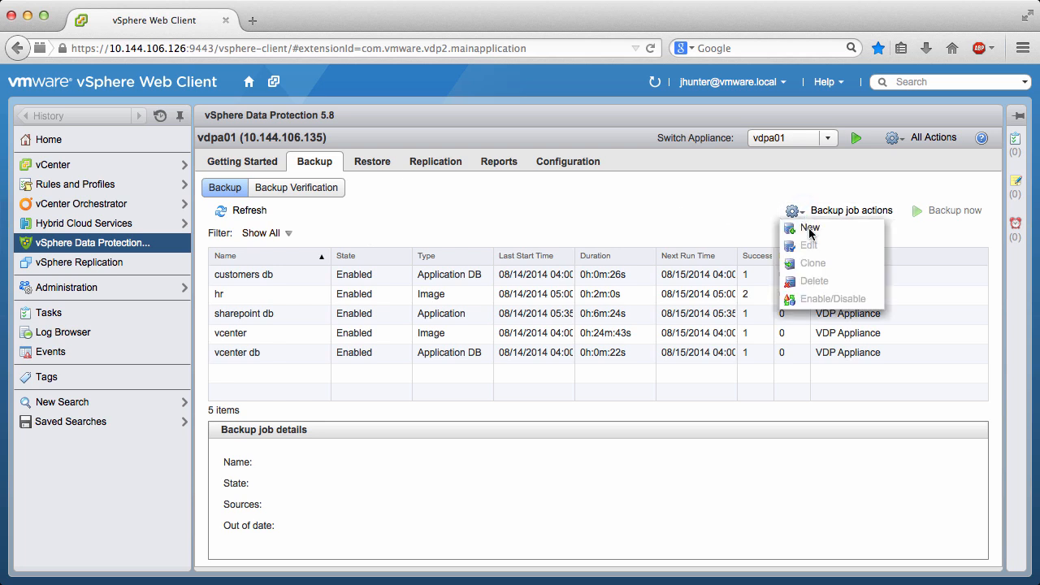
pyautogui.click(809, 229)
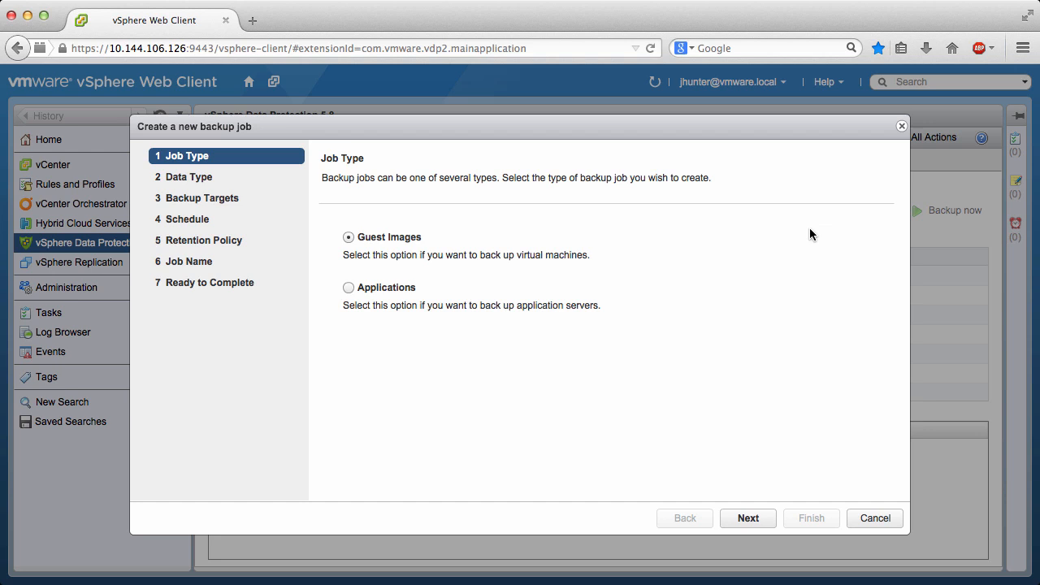
pyautogui.click(348, 288)
pyautogui.click(742, 518)
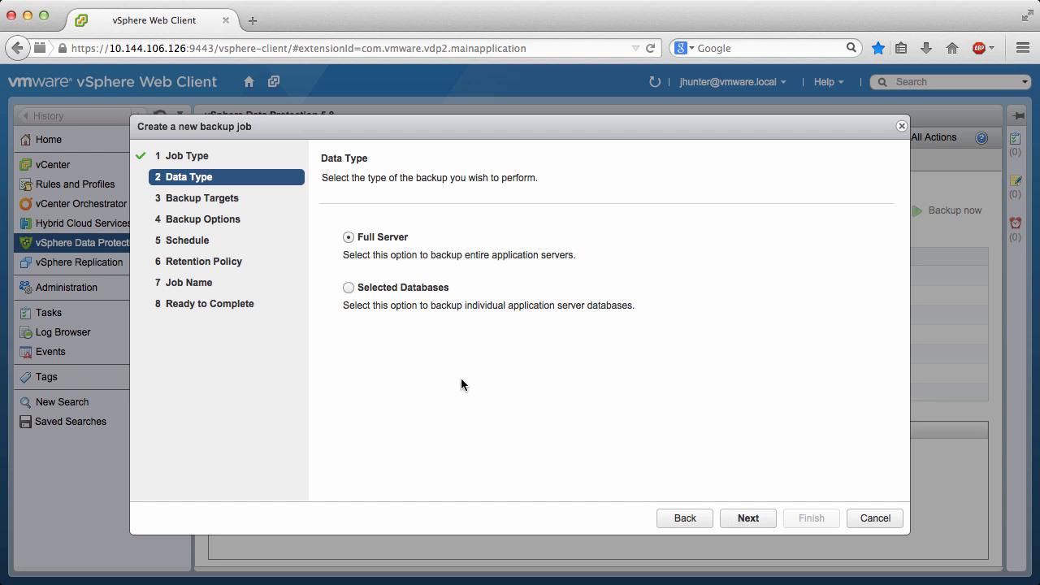
pyautogui.click(348, 287)
pyautogui.click(742, 520)
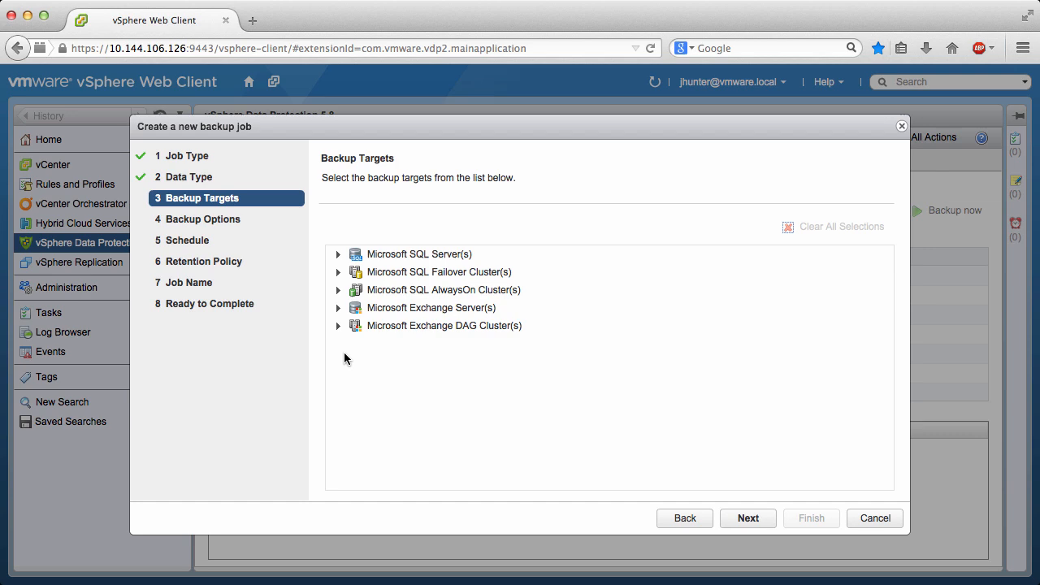
pyautogui.click(338, 326)
pyautogui.click(352, 343)
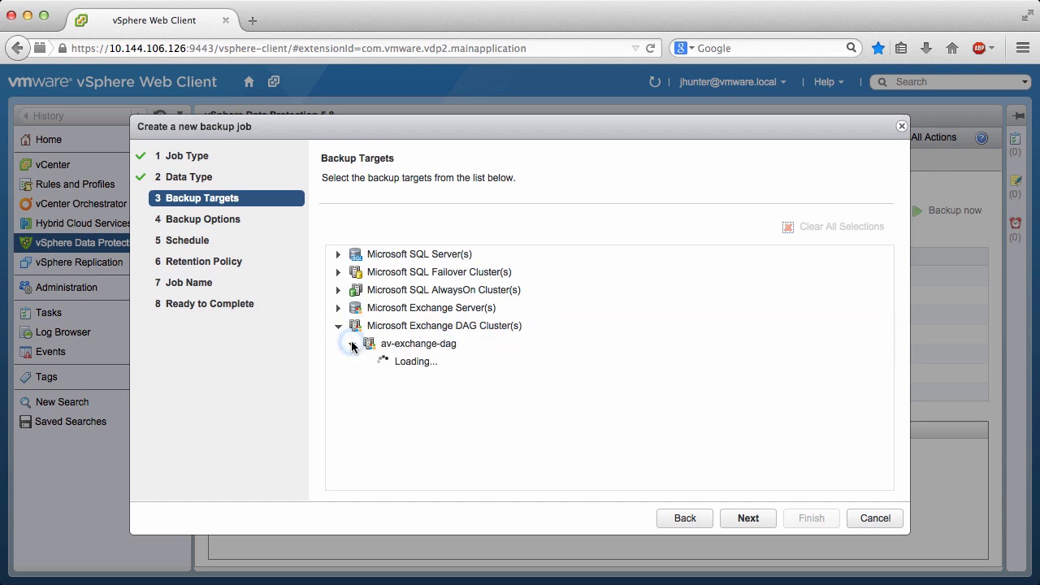
pyautogui.click(367, 362)
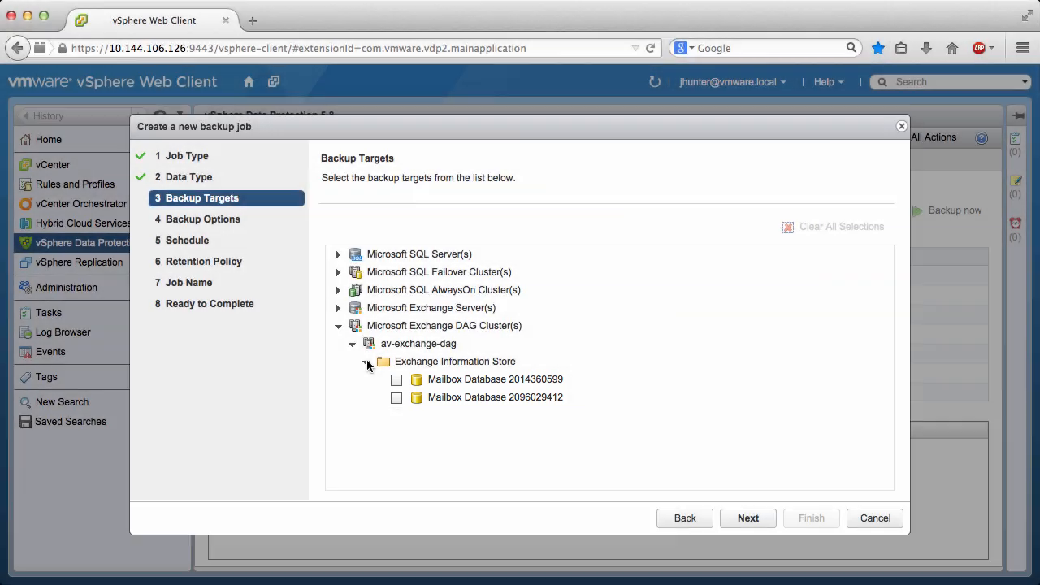
pyautogui.click(397, 379)
pyautogui.click(397, 379)
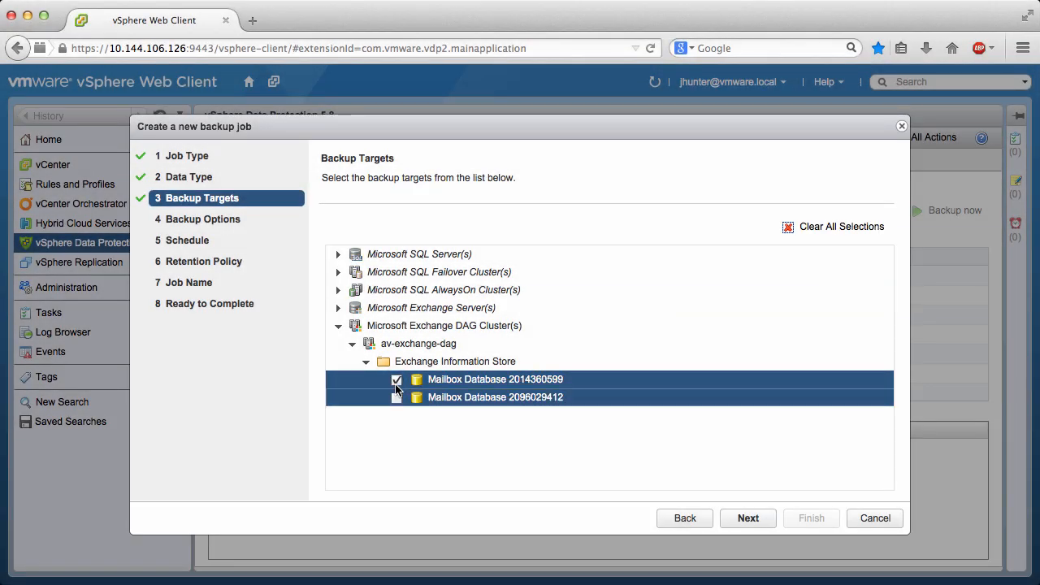
pyautogui.click(396, 397)
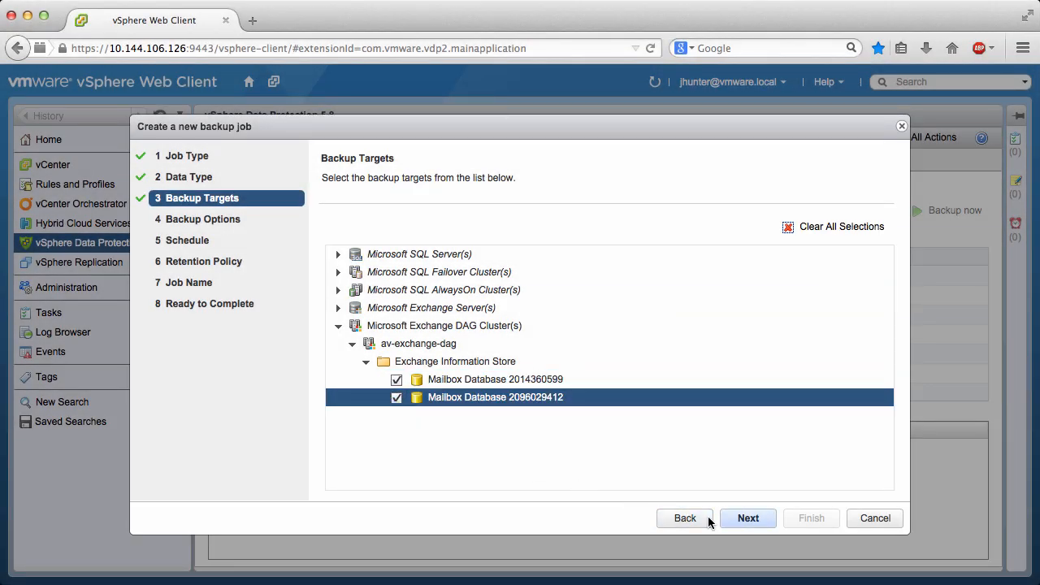
# Step: Enable multi-stream backup, keeping Full backup type and Prefer passive DAG policy
pyautogui.click(747, 518)
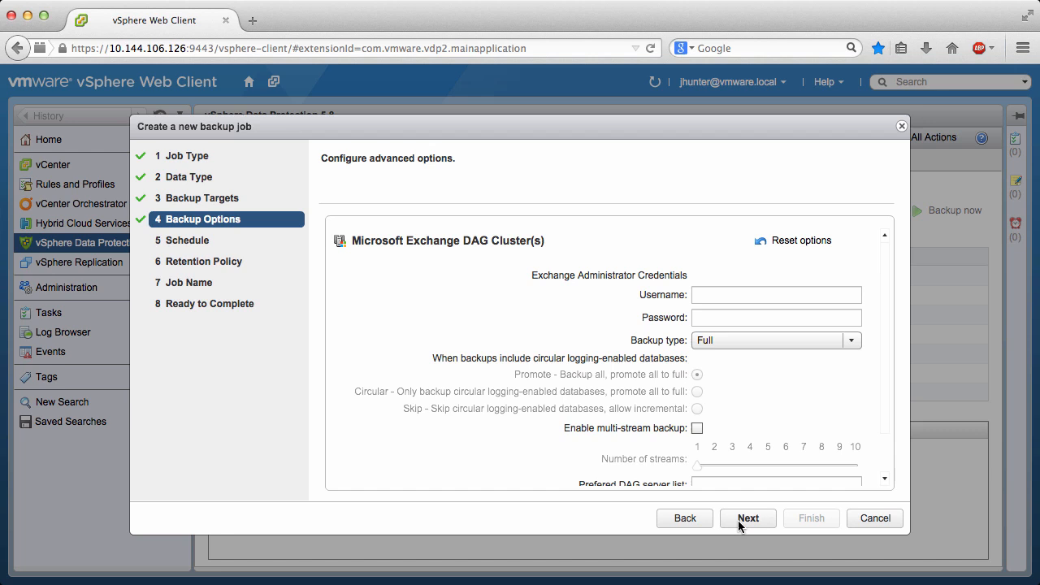
pyautogui.click(697, 428)
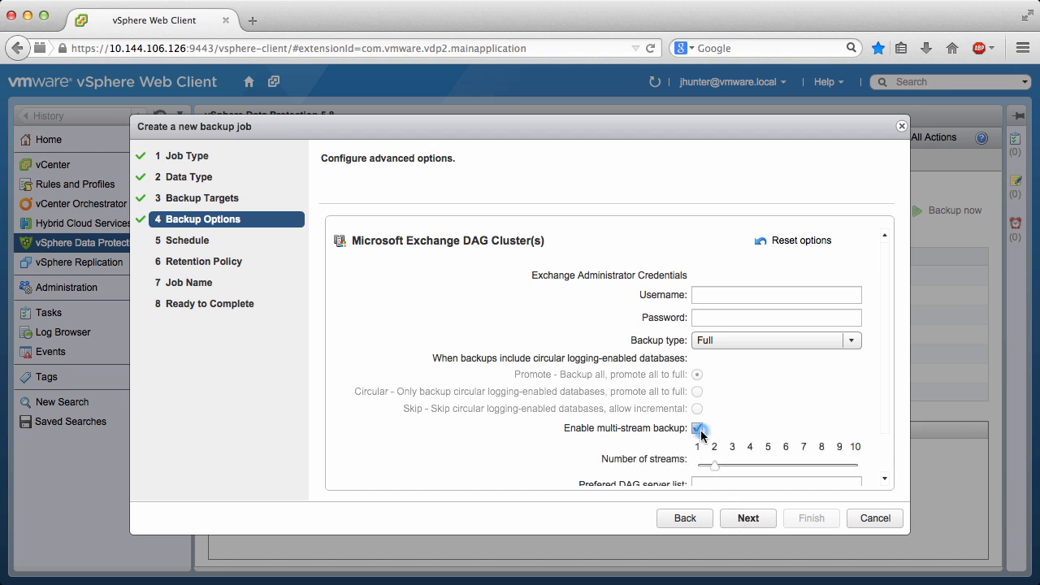
pyautogui.click(851, 340)
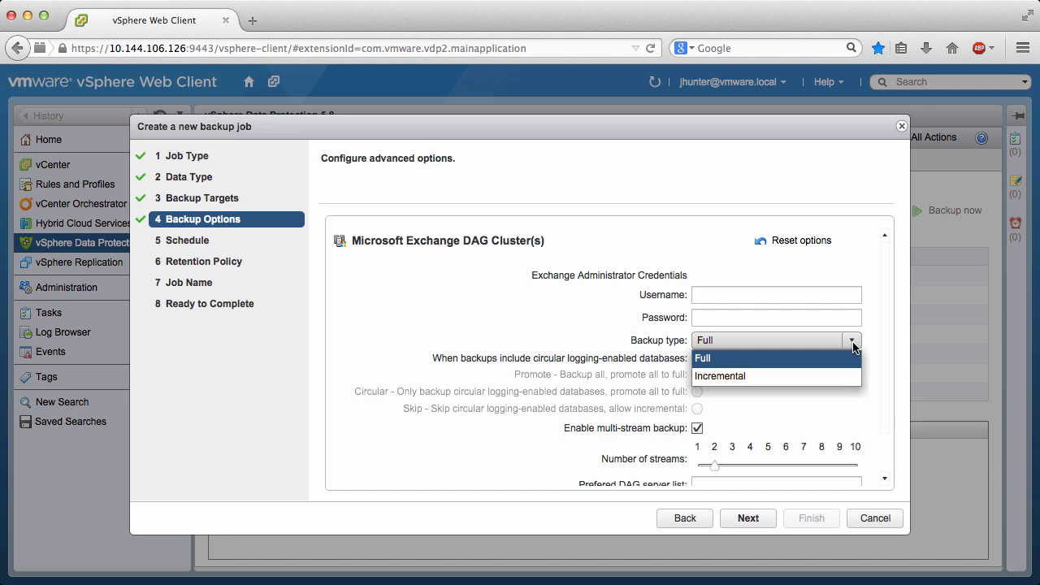
pyautogui.click(853, 342)
pyautogui.scroll(-2, 885, 463)
pyautogui.click(851, 455)
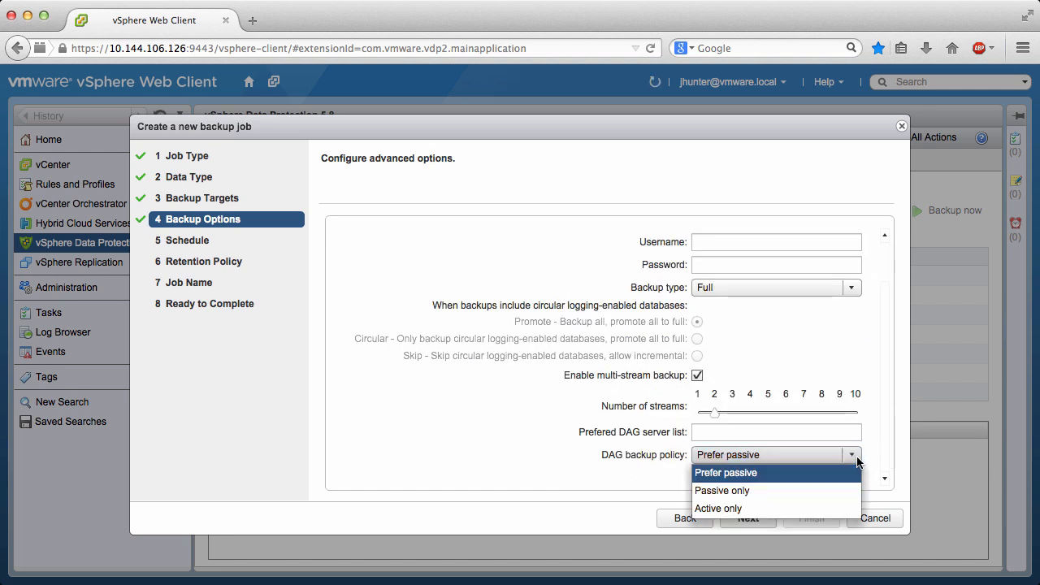
pyautogui.click(852, 455)
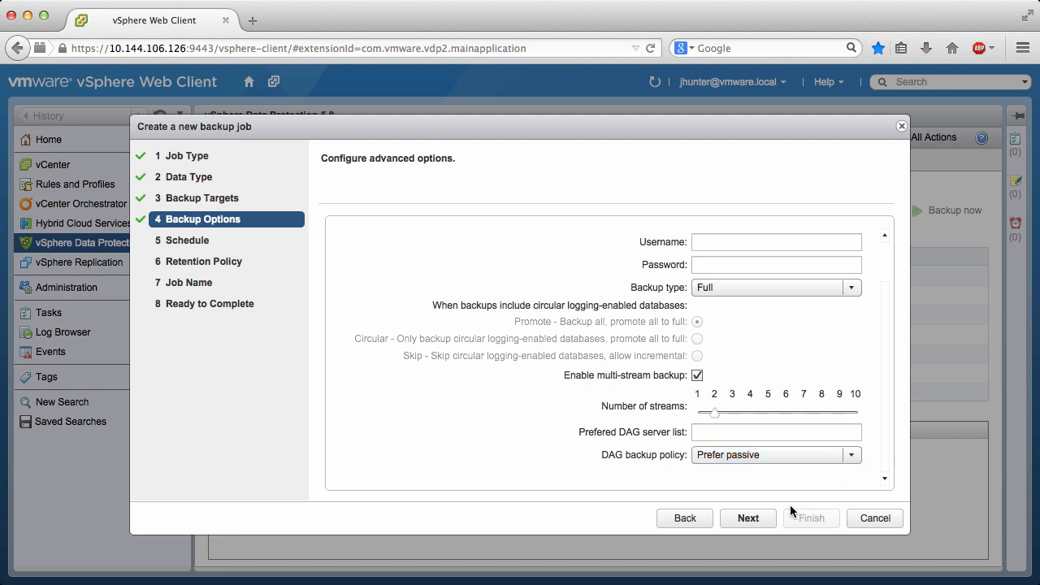
# Step: Accept the Daily 4:00 AM schedule and the 60-day retention policy
pyautogui.click(748, 518)
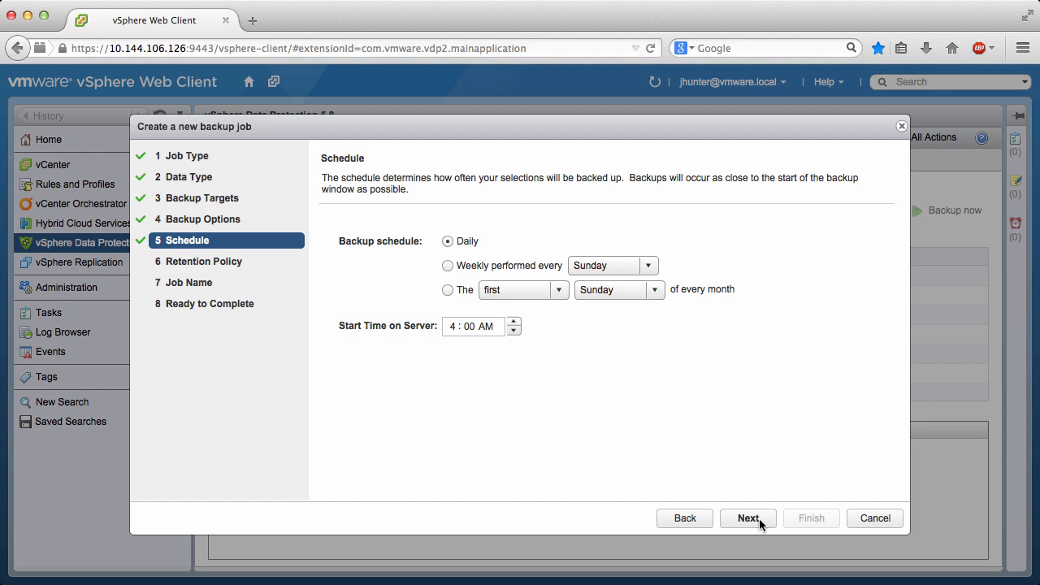
pyautogui.click(759, 518)
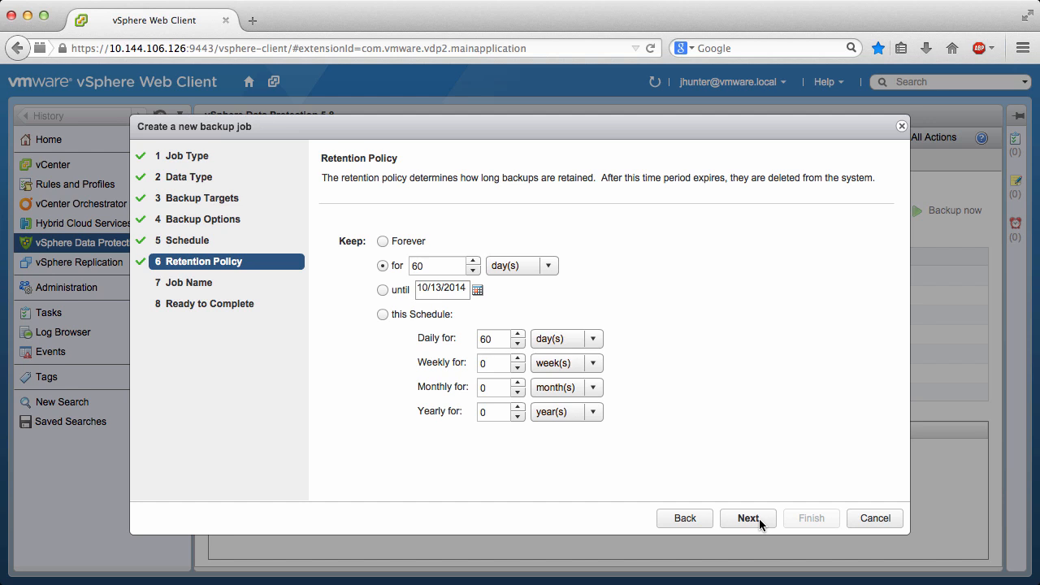
pyautogui.click(759, 518)
# Step: Name the job 'exchange db' and finish creating it, confirming the success message
pyautogui.click(503, 242)
pyautogui.write('exchan')
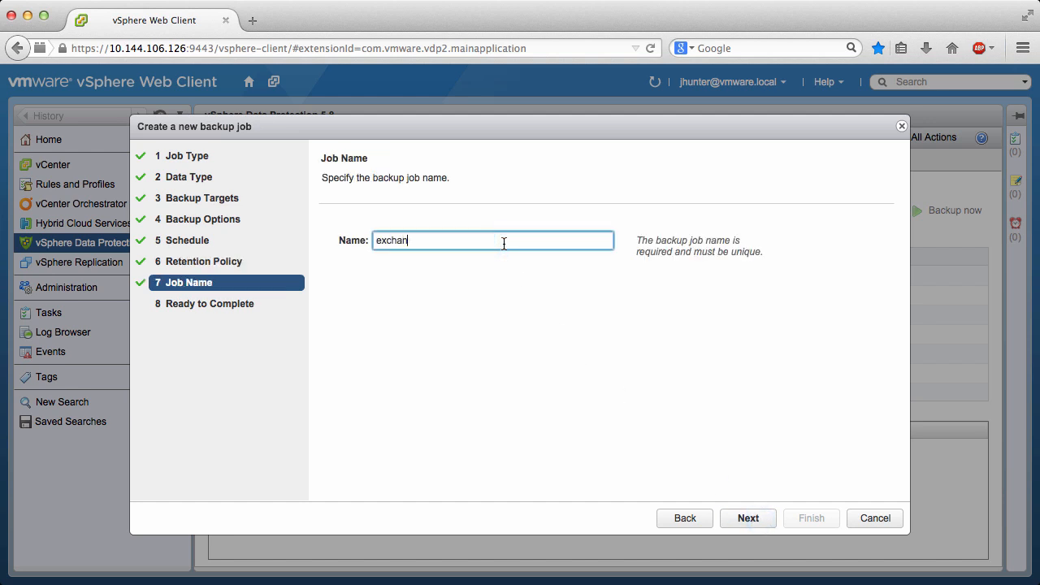
pyautogui.write('ge db')
pyautogui.click(727, 514)
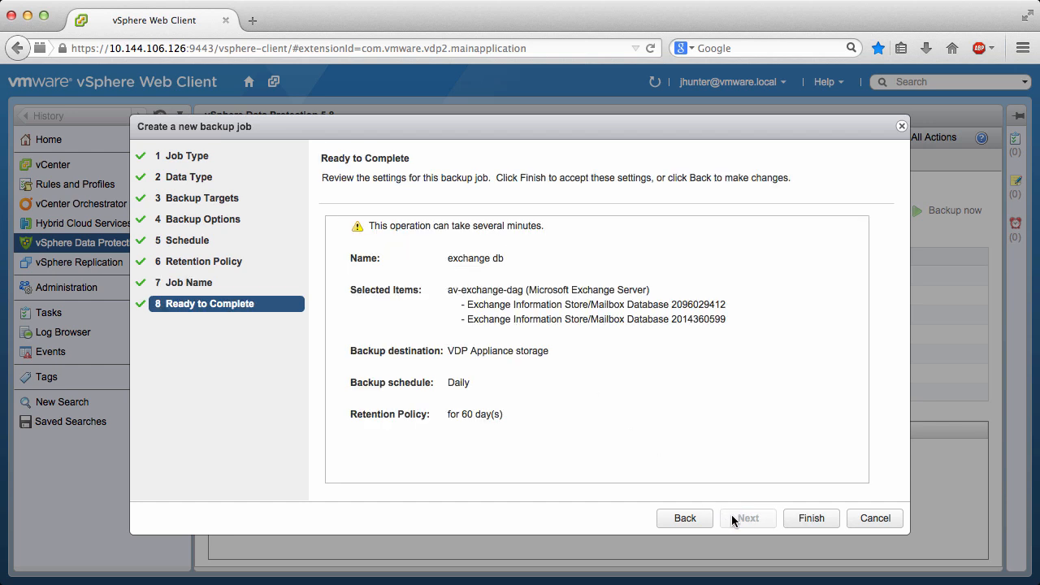
pyautogui.click(811, 518)
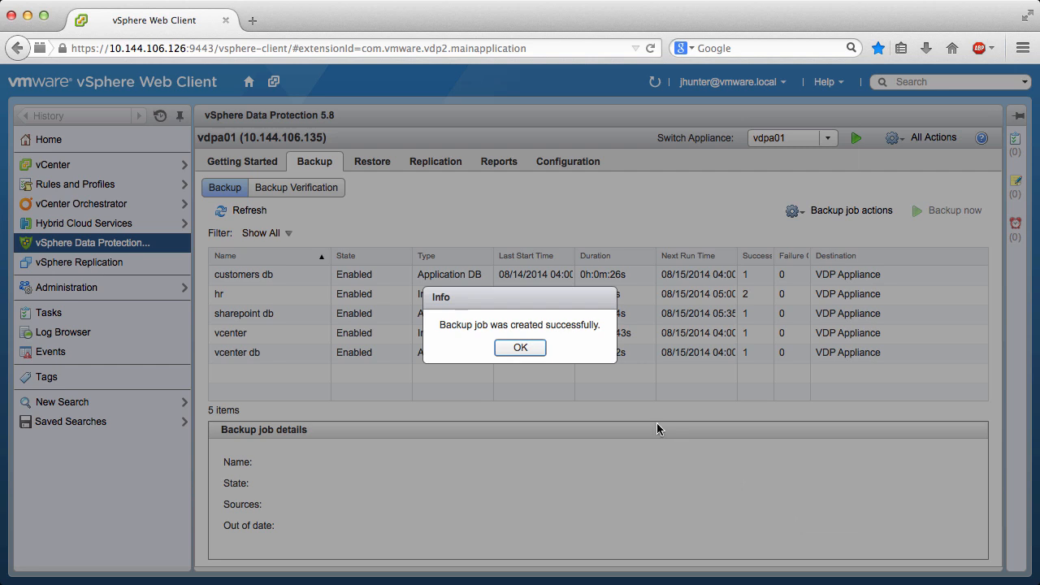
pyautogui.click(520, 346)
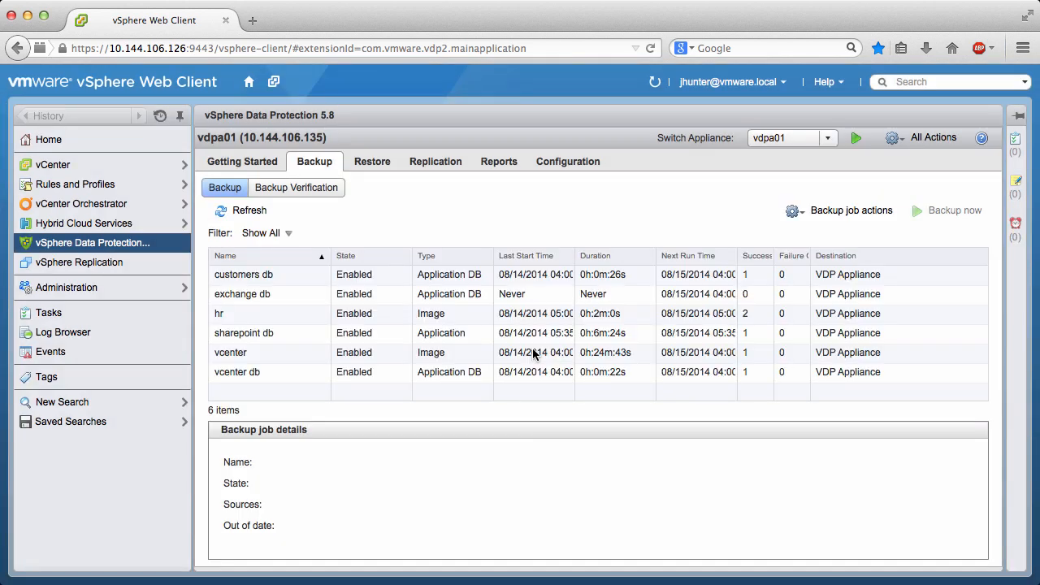
# Step: Run Backup now > Backup all sources on the exchange db job and acknowledge the request
pyautogui.click(546, 294)
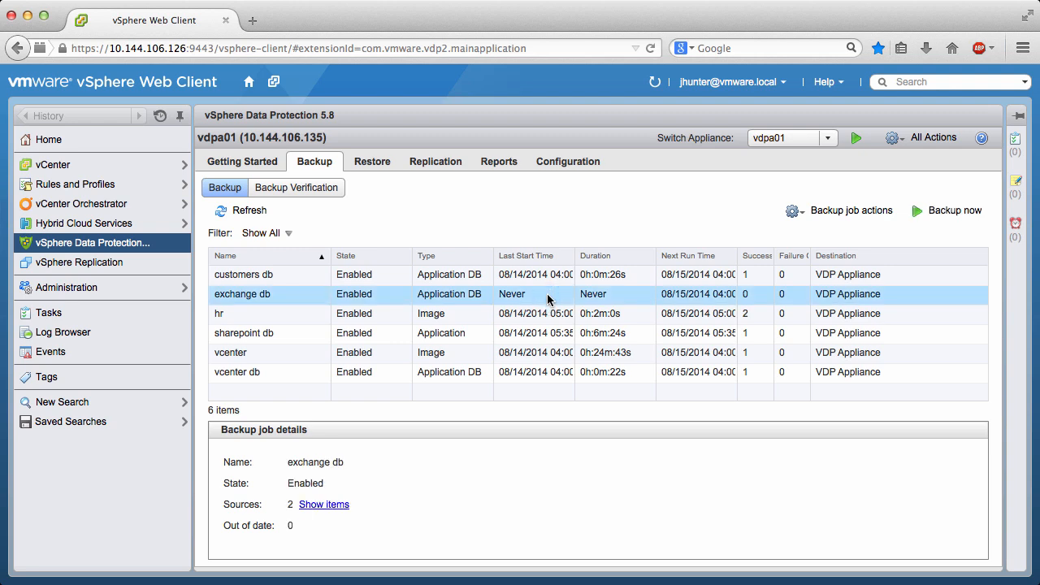
pyautogui.click(947, 210)
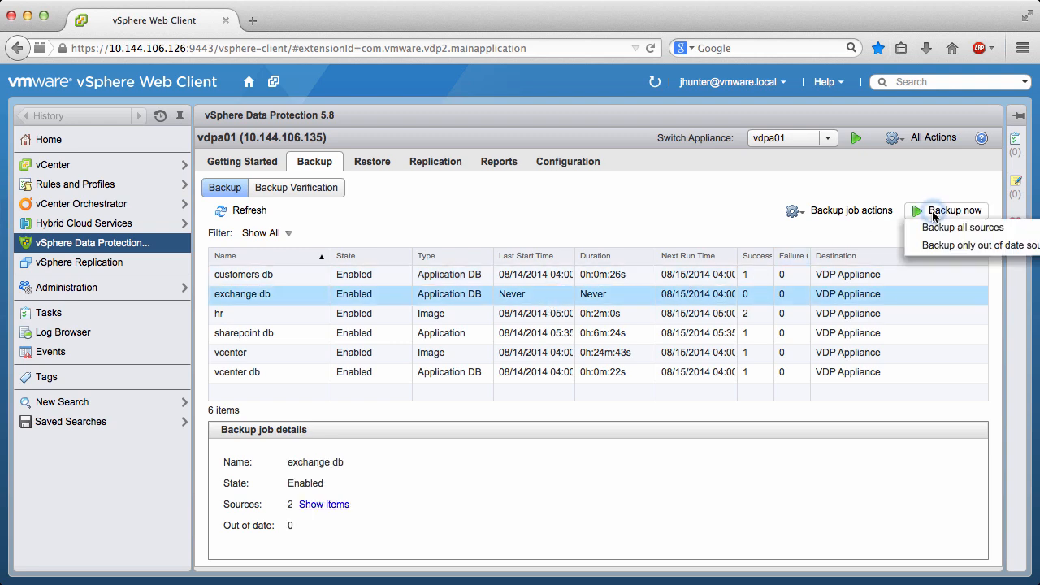
pyautogui.click(950, 228)
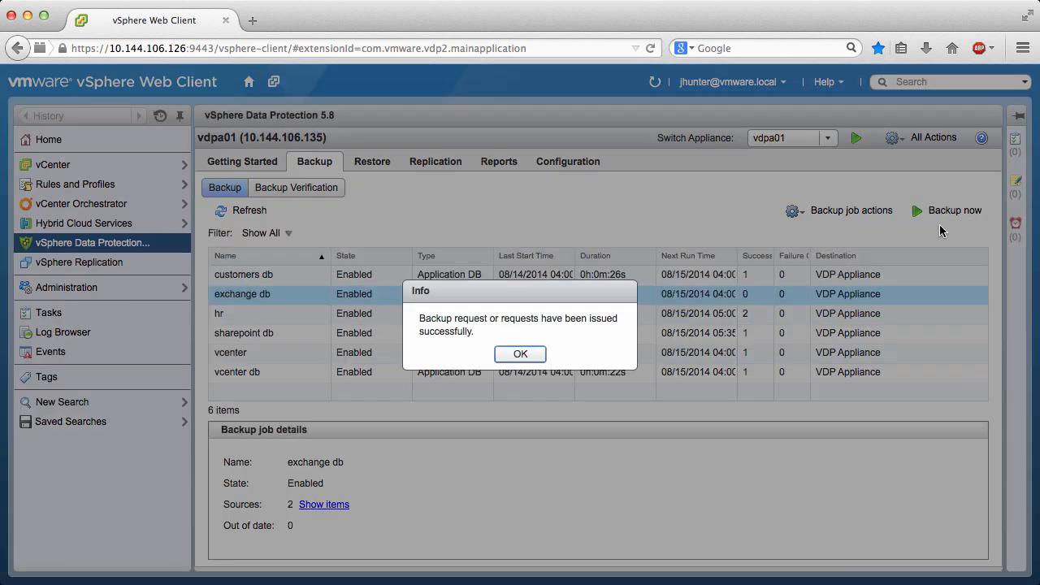
pyautogui.click(520, 354)
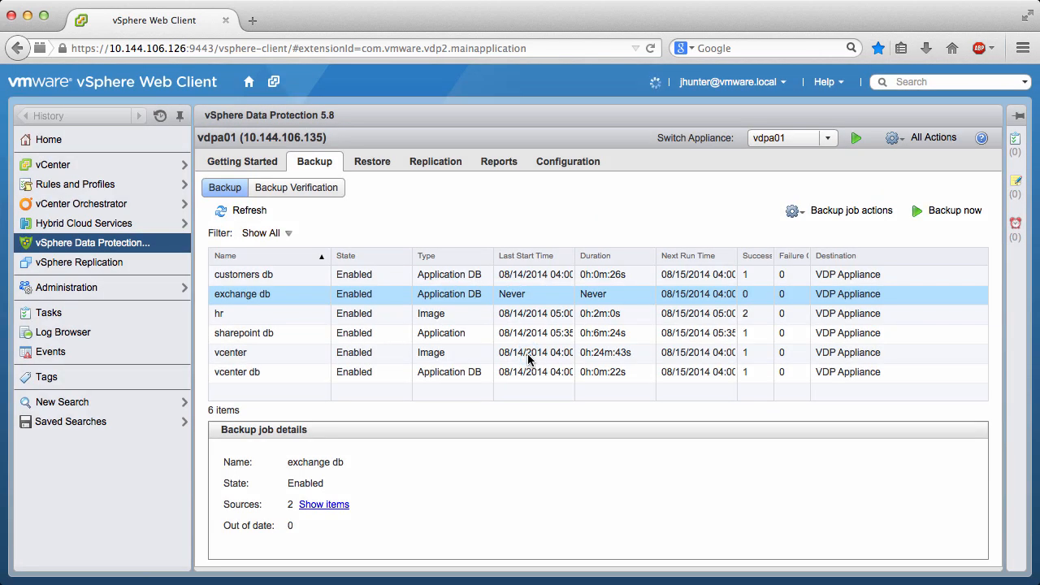